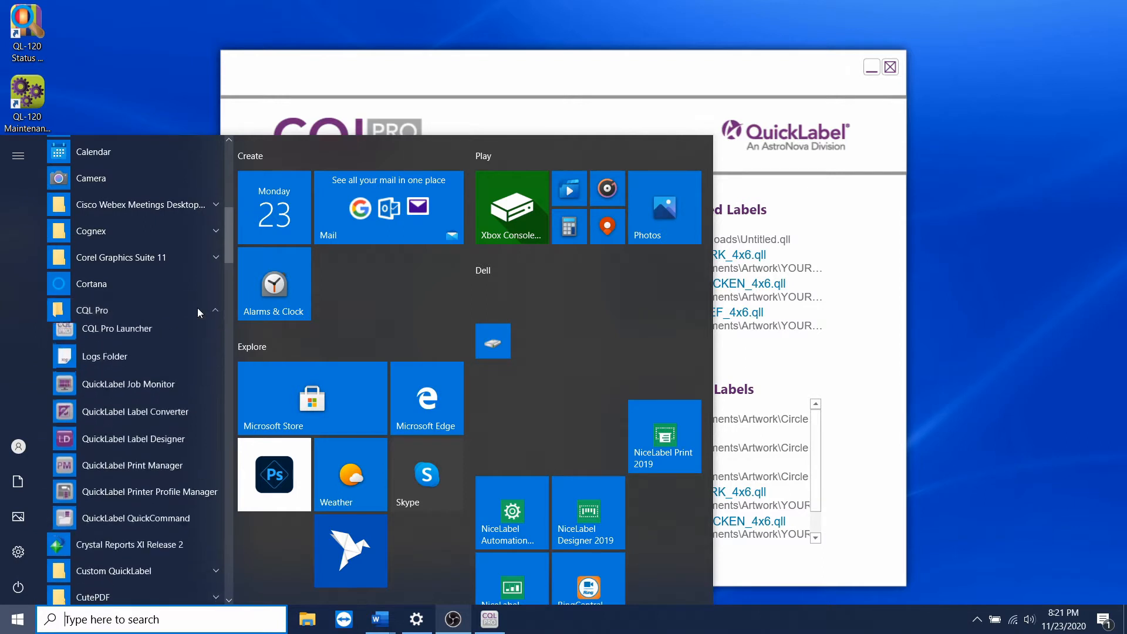
Start the CQL Pro Launcher and open its CQL file converter for Custom QuickLabel label formats (ALF).
{"action": "left_click", "coordinate": [185, 337]}
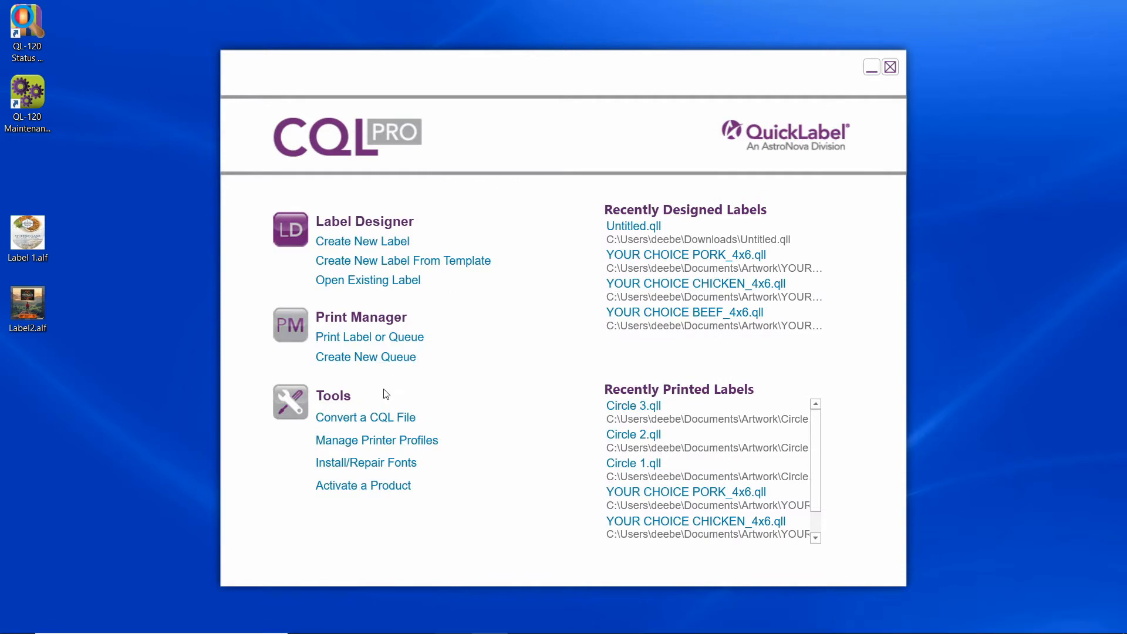
{"action": "left_click", "coordinate": [375, 418]}
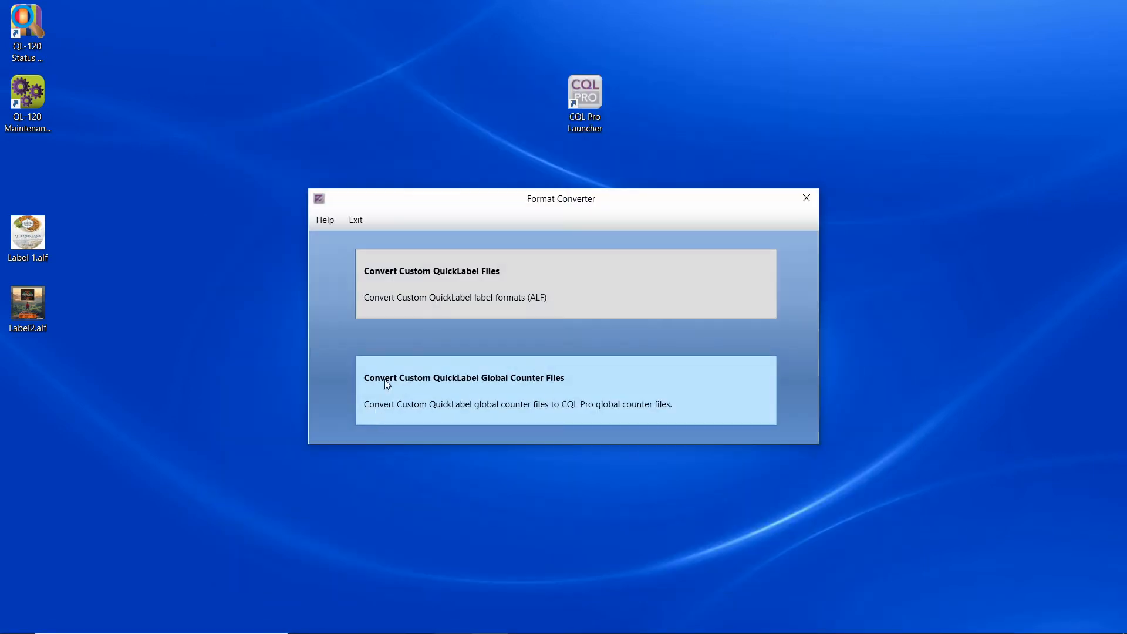
{"action": "left_click", "coordinate": [415, 283]}
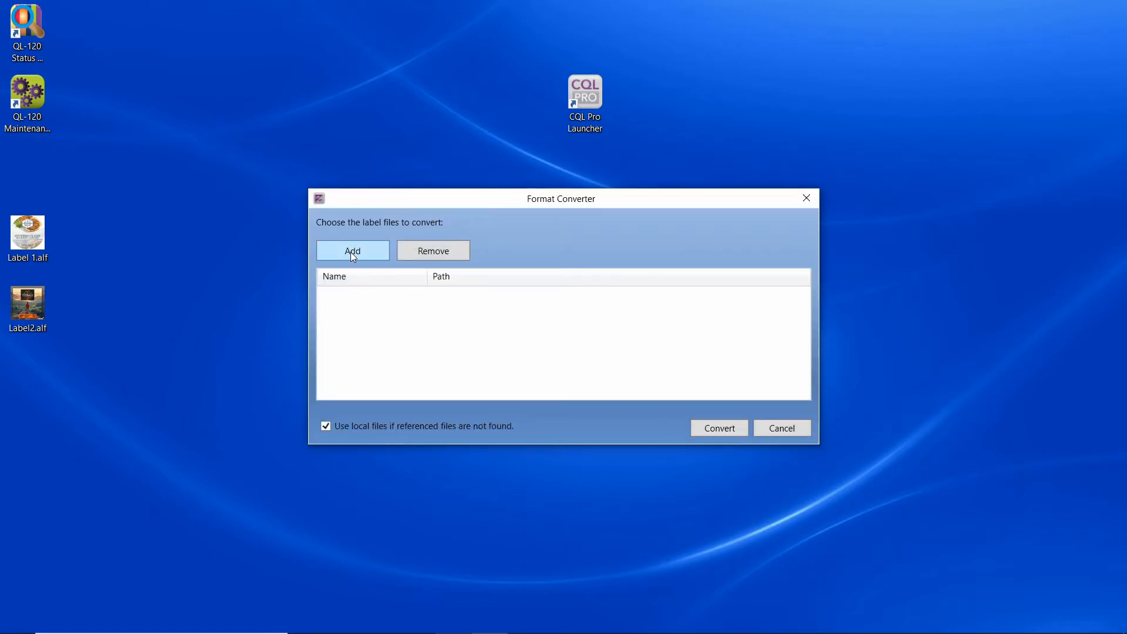
Add Label 1.alf and Label2.alf from the Desktop to the list of label files to convert.
{"action": "left_click", "coordinate": [351, 252]}
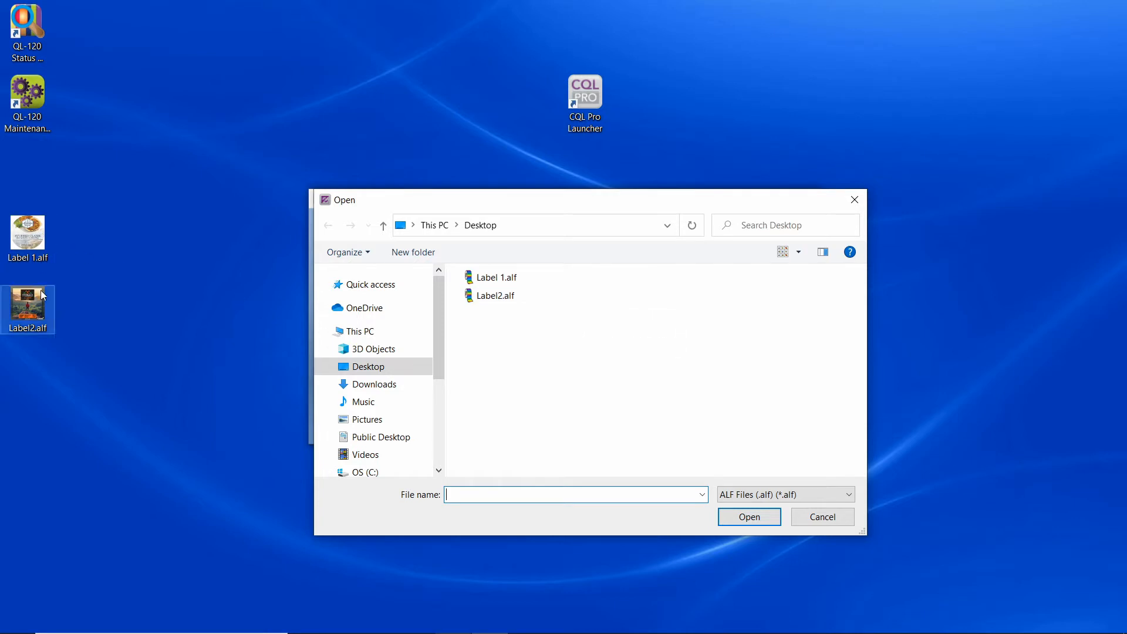
{"action": "left_click", "coordinate": [500, 279]}
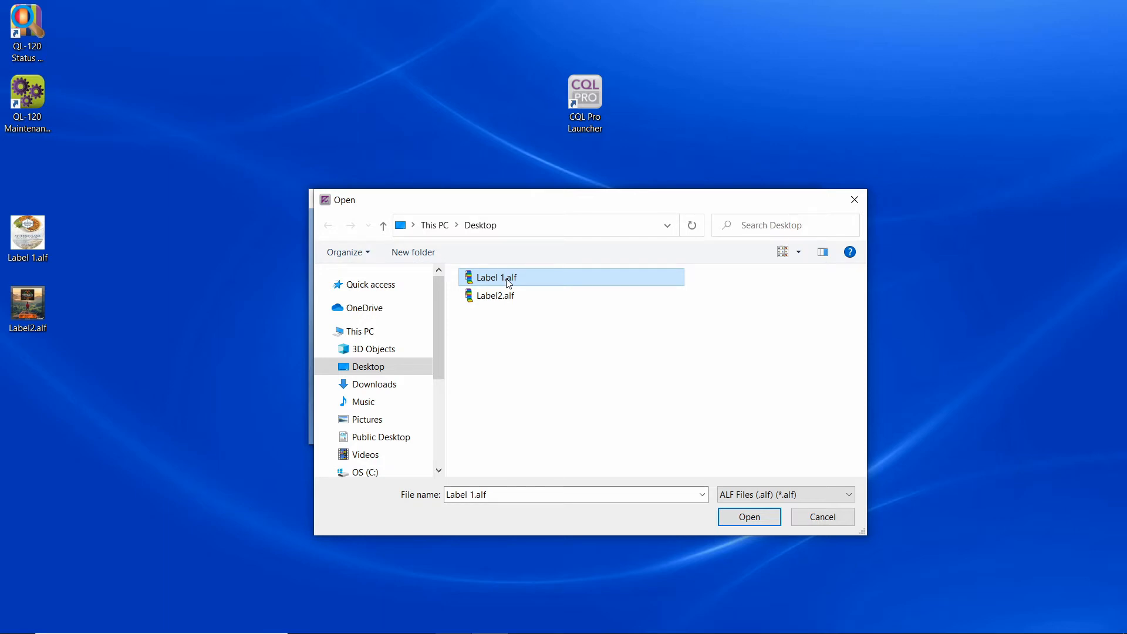
{"action": "left_click_drag", "start_coordinate": [663, 325], "coordinate": [464, 264]}
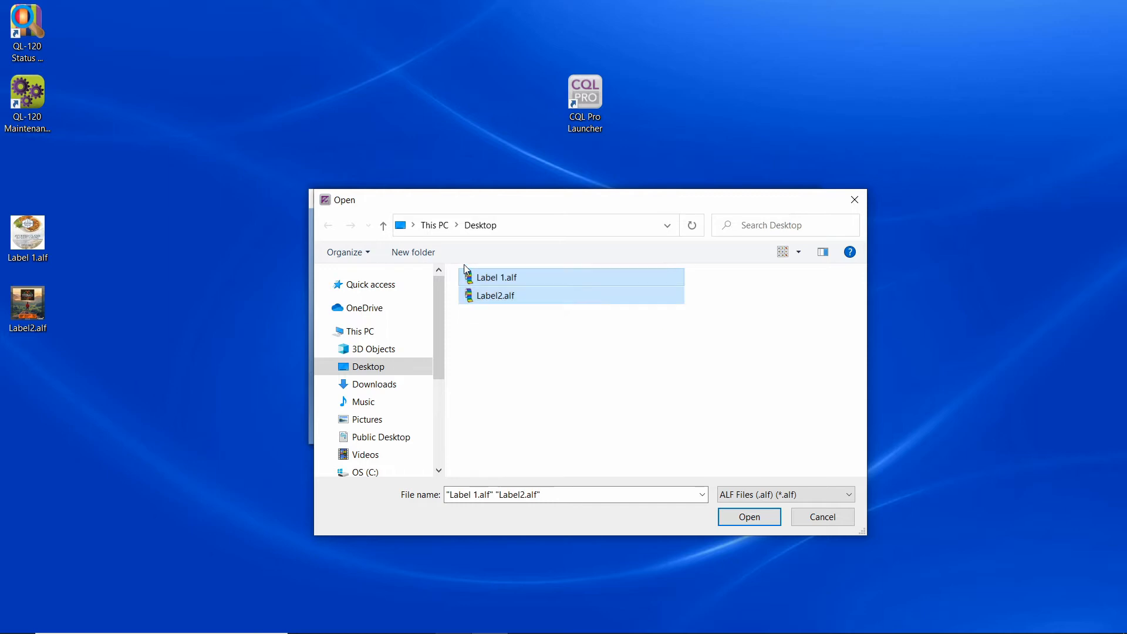
{"action": "left_click", "coordinate": [752, 517]}
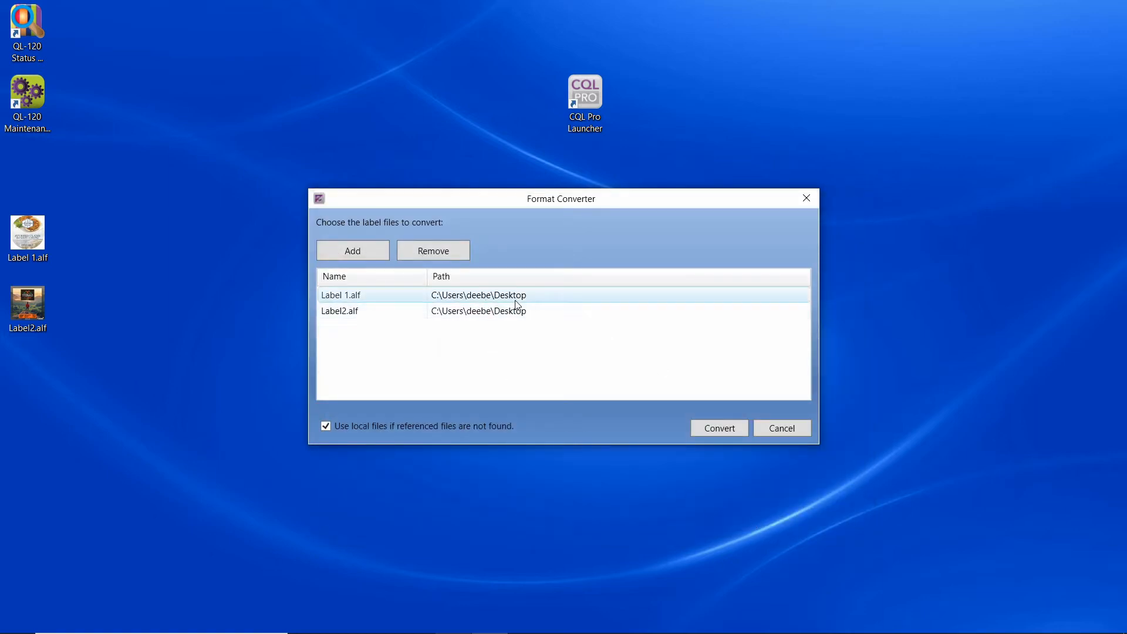
Convert the listed label files and close the Format Converter.
{"action": "left_click", "coordinate": [714, 428]}
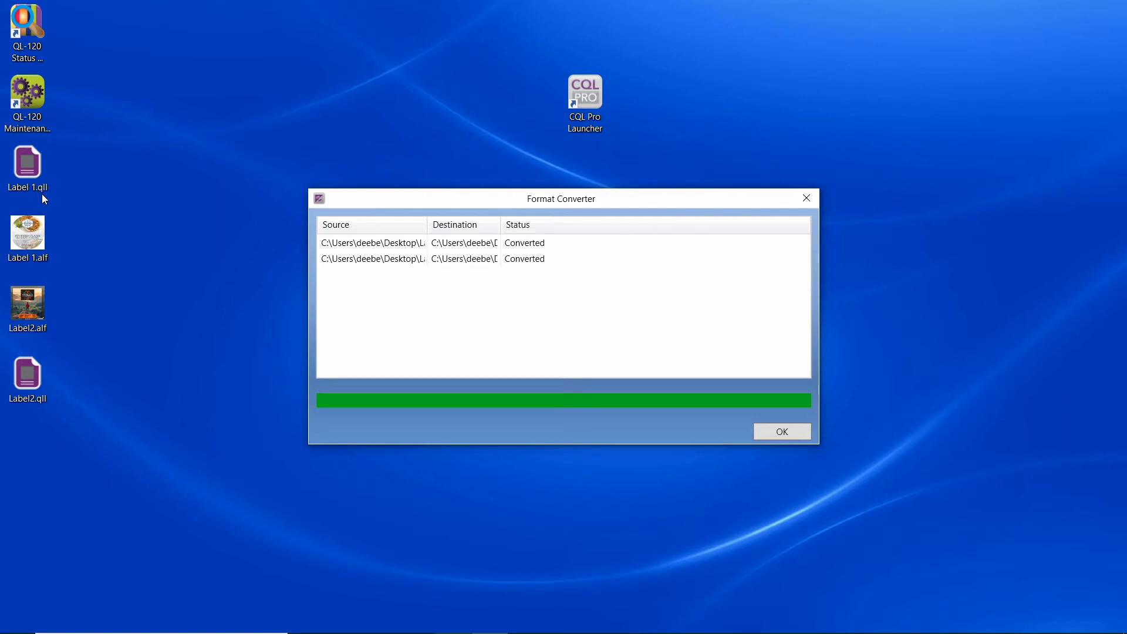
{"action": "left_click", "coordinate": [770, 433]}
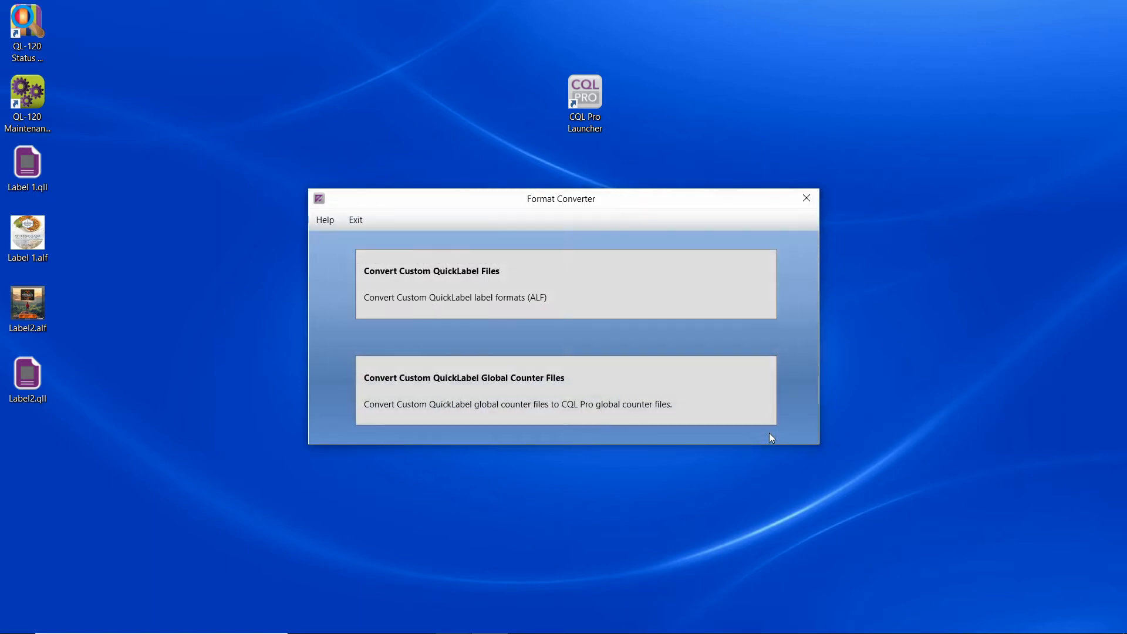
{"action": "left_click", "coordinate": [808, 199]}
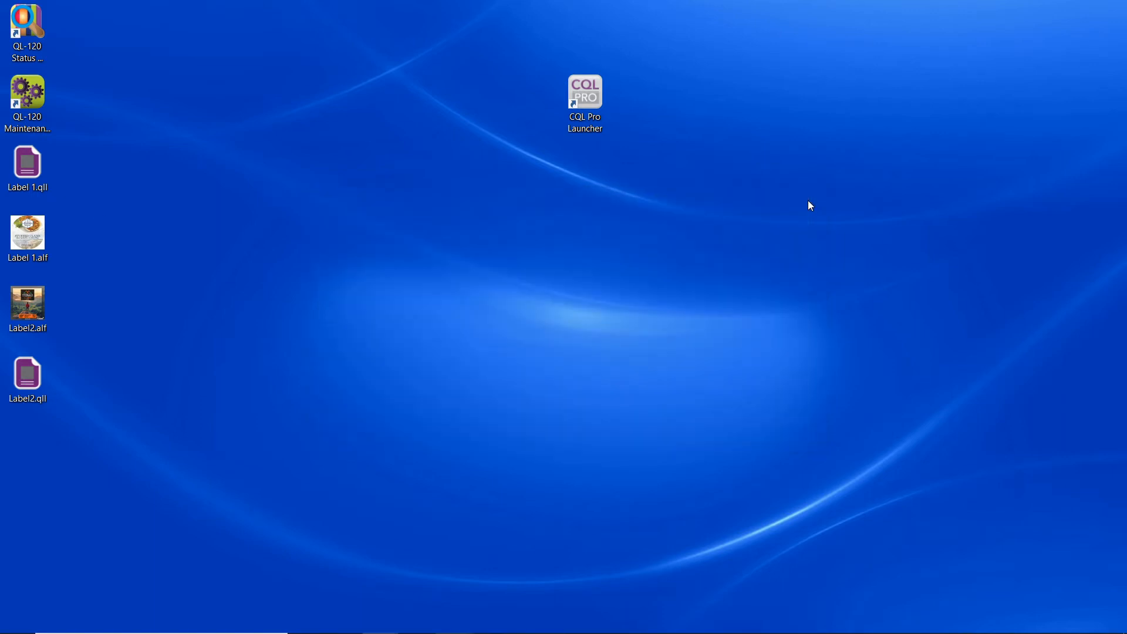
Open the converted Label 1.qll from the desktop in Label Designer and review its label size and design settings.
{"action": "double_click", "coordinate": [33, 173]}
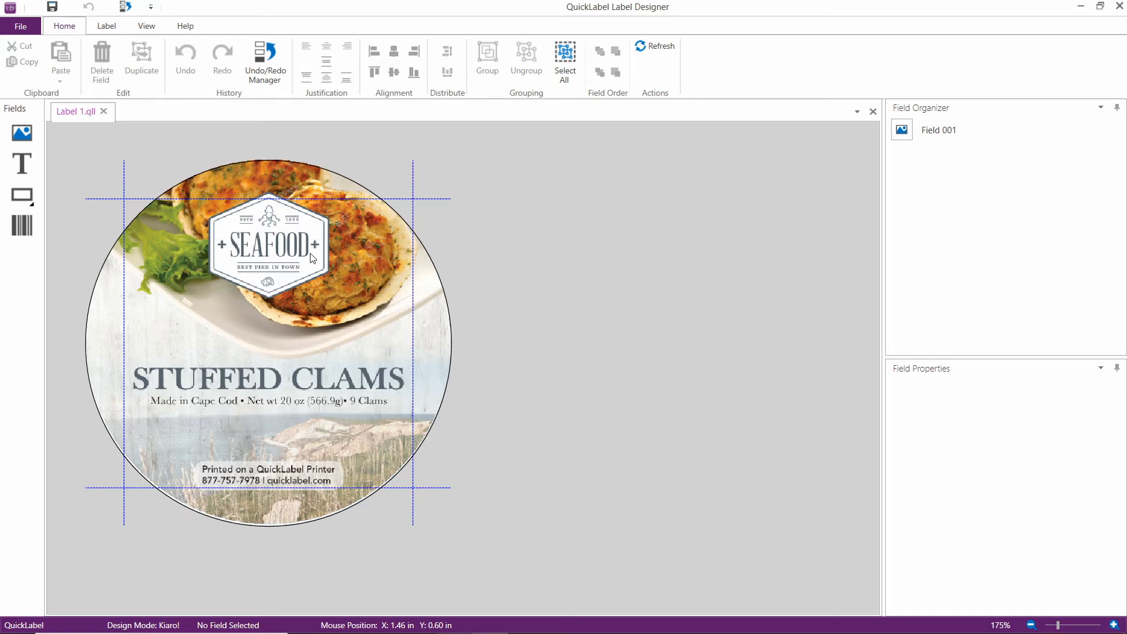
{"action": "left_click", "coordinate": [107, 28]}
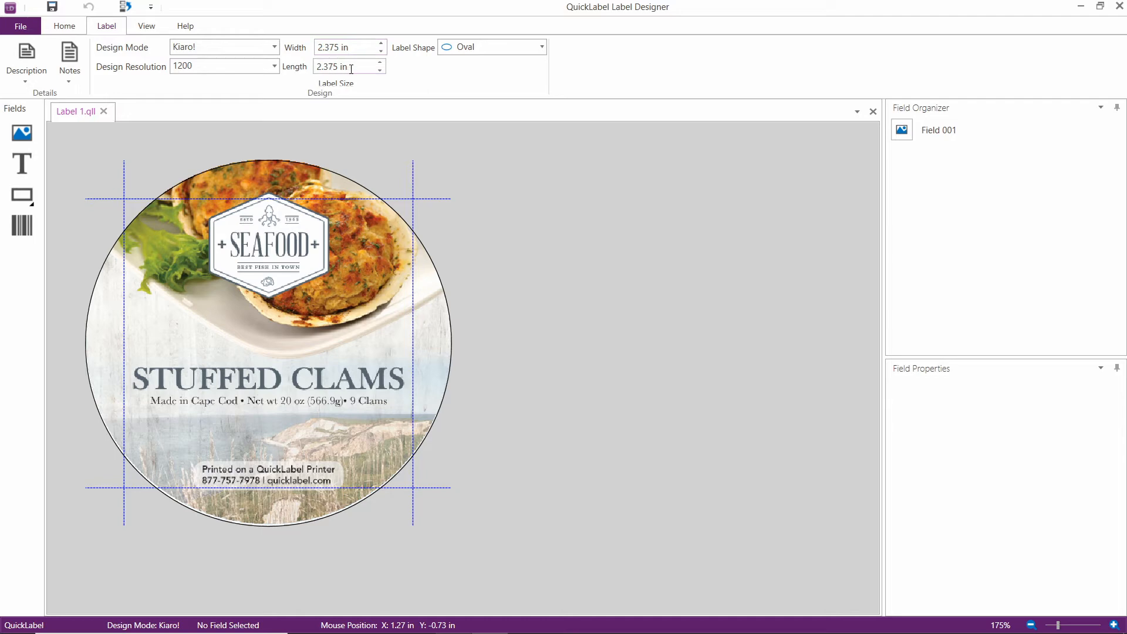
{"action": "left_click", "coordinate": [71, 29]}
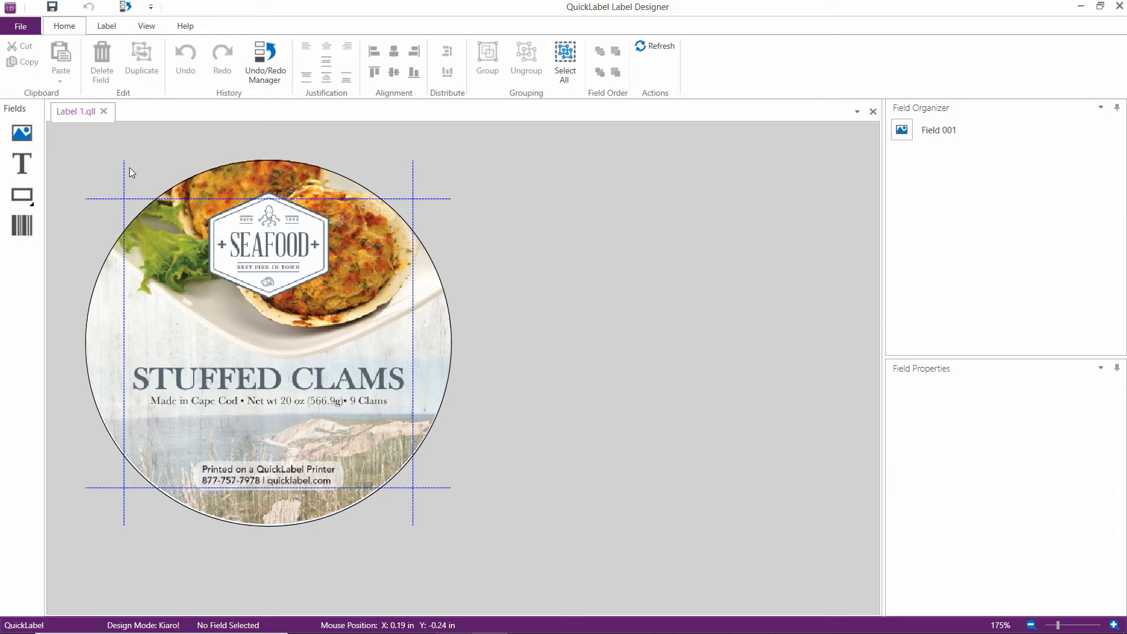
Open the print setup for the label and choose QuickLabel QL-120 as the printer.
{"action": "left_click", "coordinate": [28, 28]}
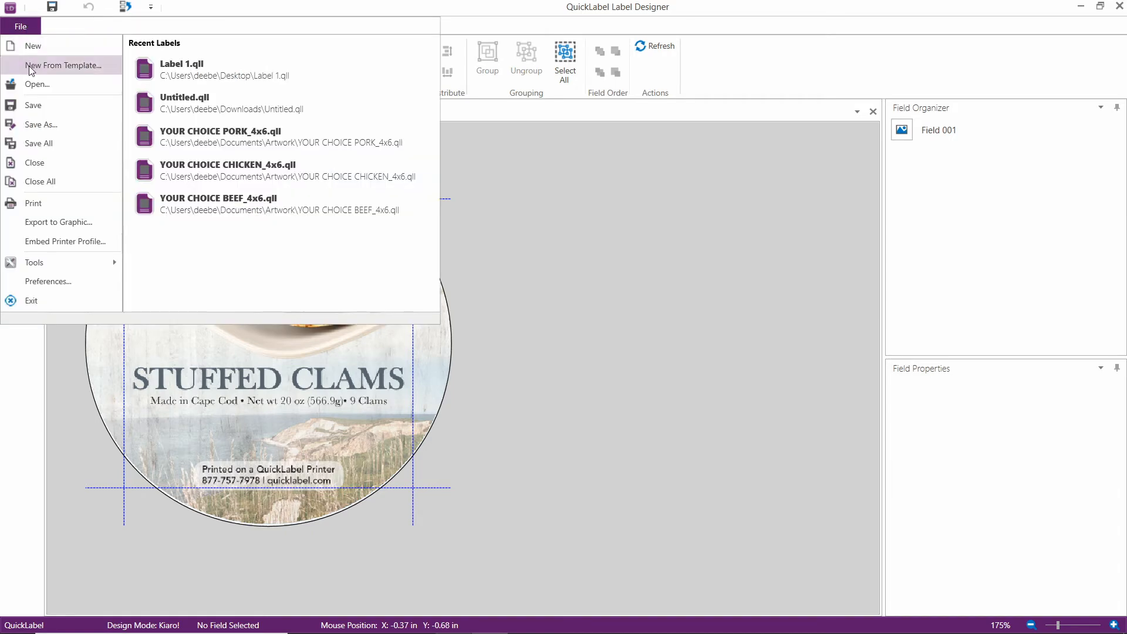
{"action": "left_click", "coordinate": [33, 203]}
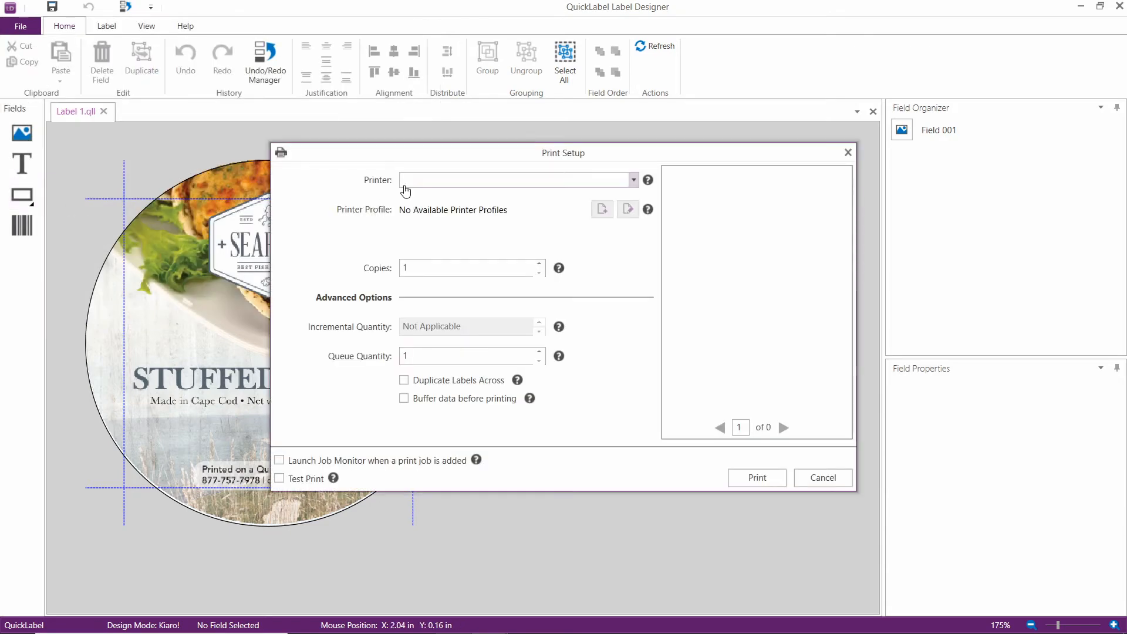
{"action": "left_click", "coordinate": [633, 180]}
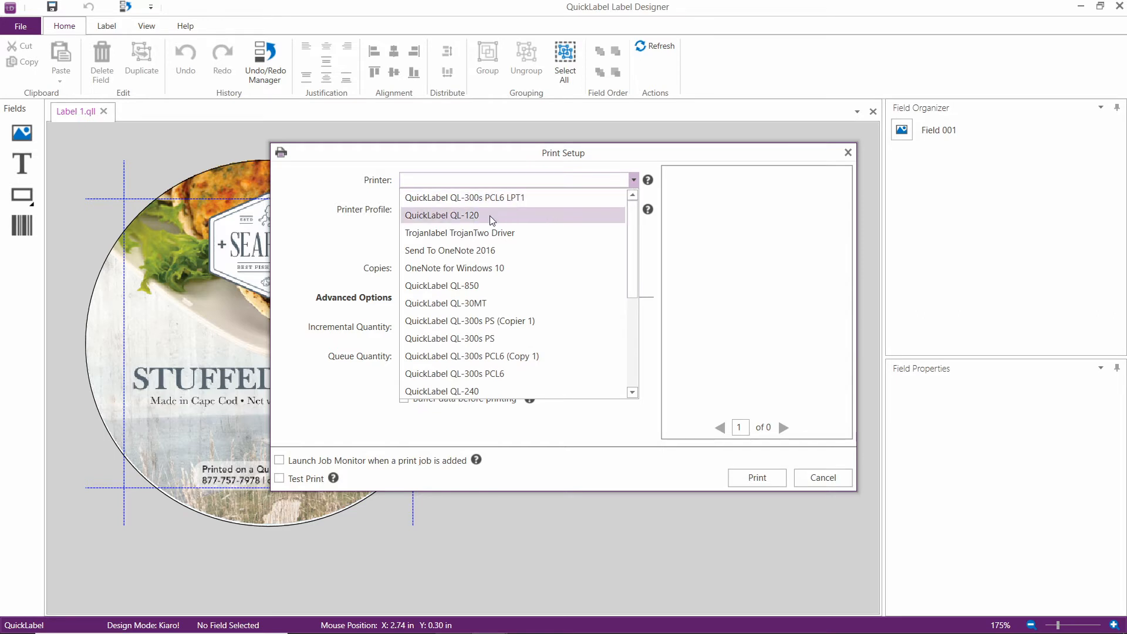
{"action": "left_click", "coordinate": [490, 216]}
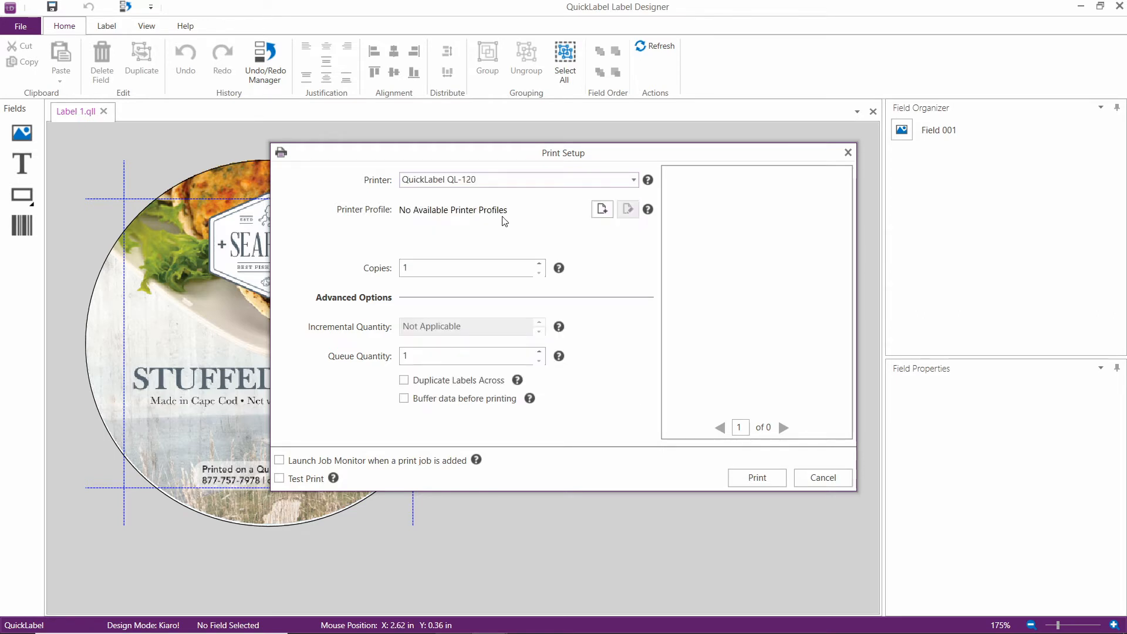
Create a new printer profile and name it 2.375" Circle.
{"action": "left_click", "coordinate": [602, 210]}
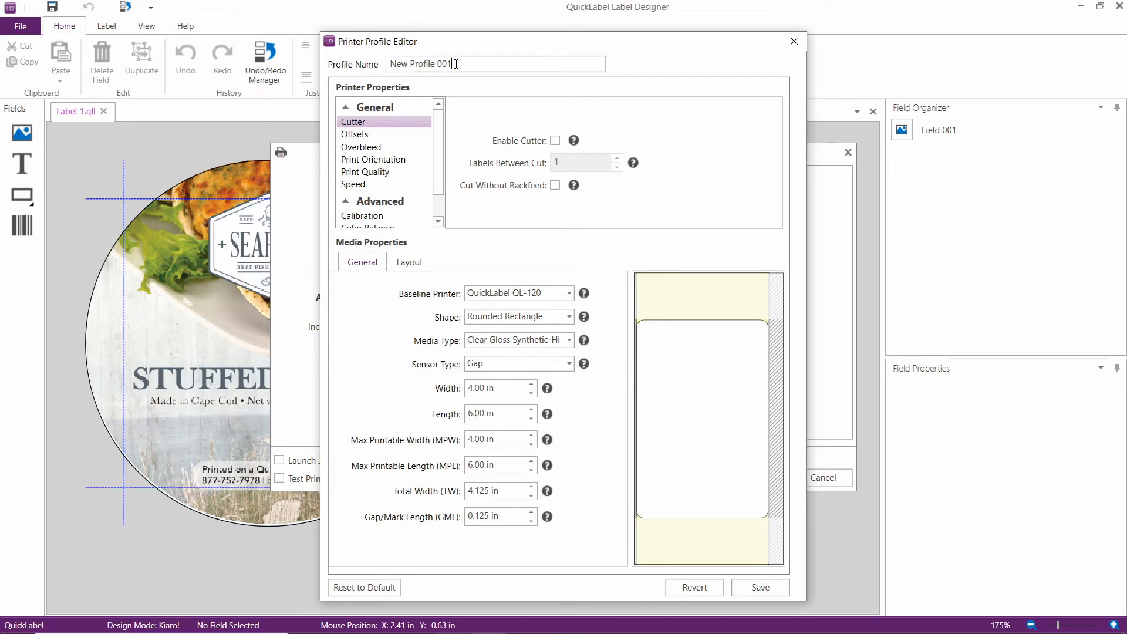
{"action": "left_click_drag", "start_coordinate": [456, 64], "coordinate": [379, 67]}
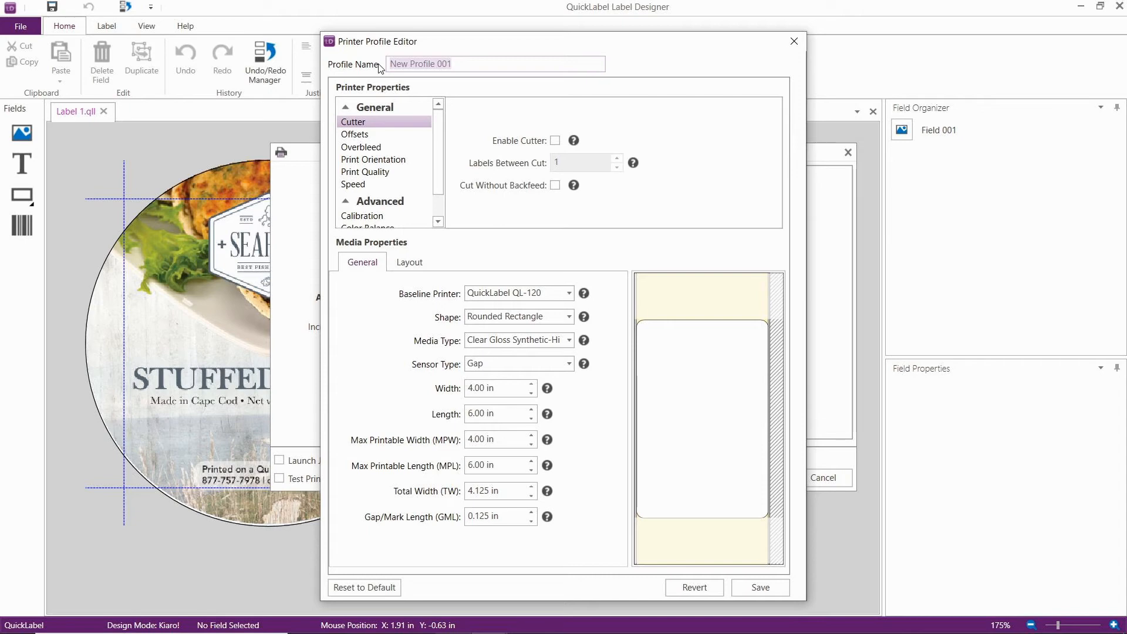
{"action": "type", "text": "2"}
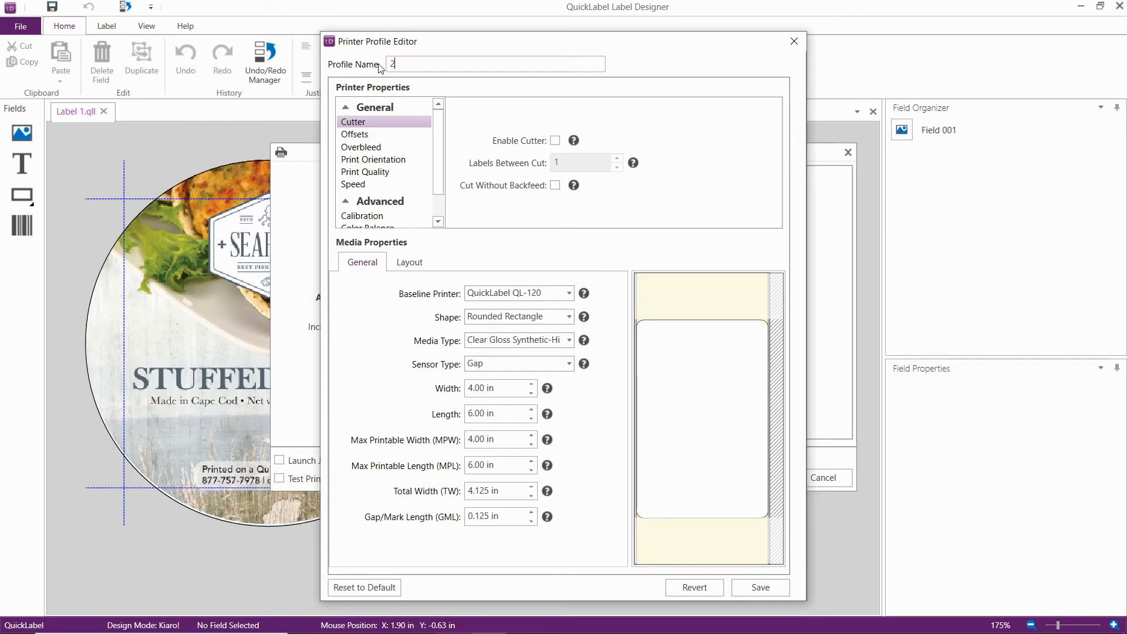
{"action": "type", "text": ".375\" Circ"}
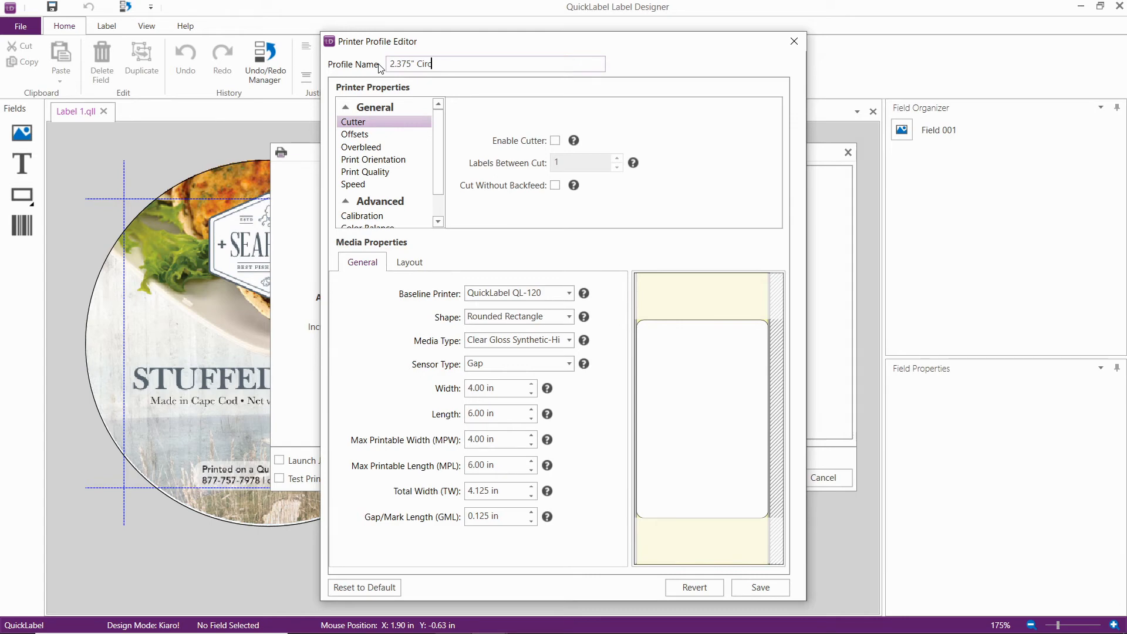
{"action": "type", "text": "le"}
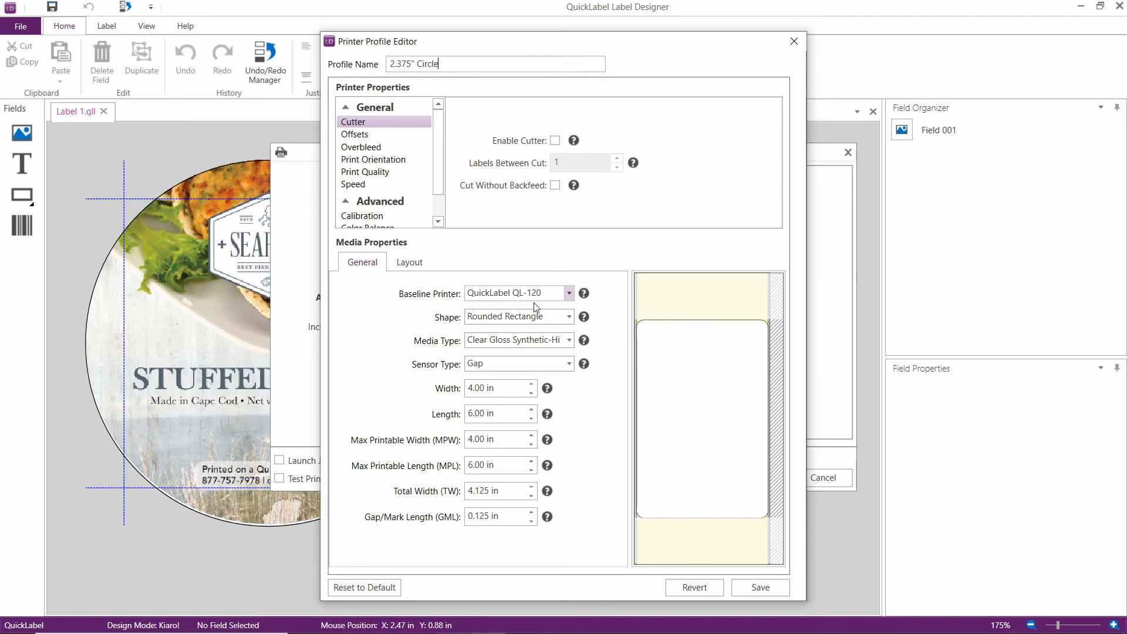
Set the profile's media shape to Oval, media type to Gloss Paper and sensor type to Reflective.
{"action": "left_click", "coordinate": [569, 318]}
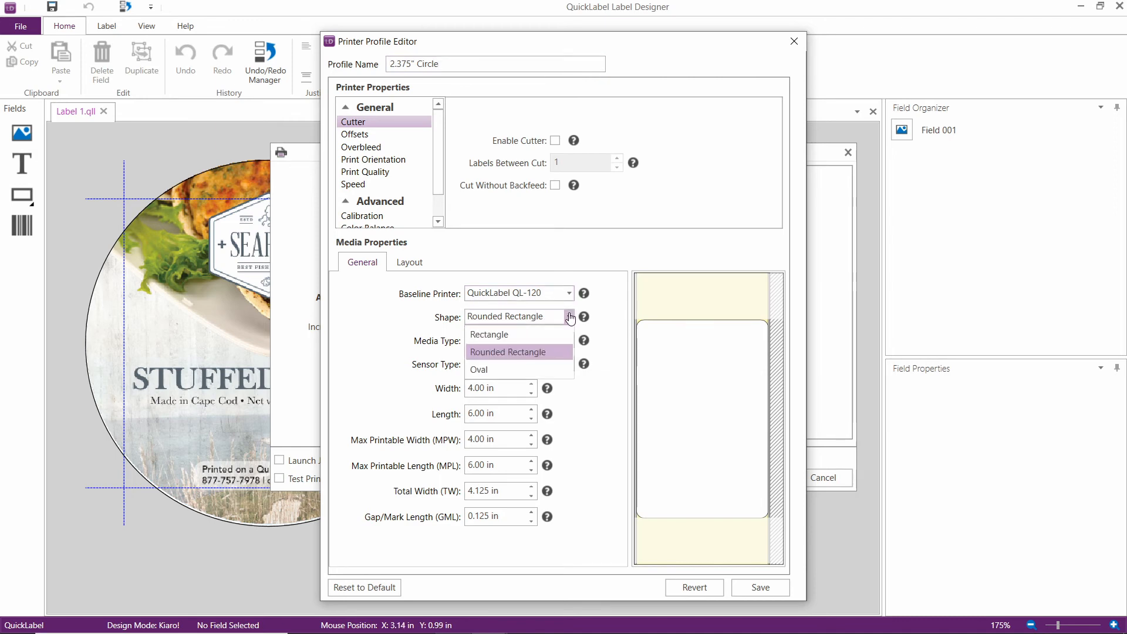
{"action": "left_click", "coordinate": [529, 371]}
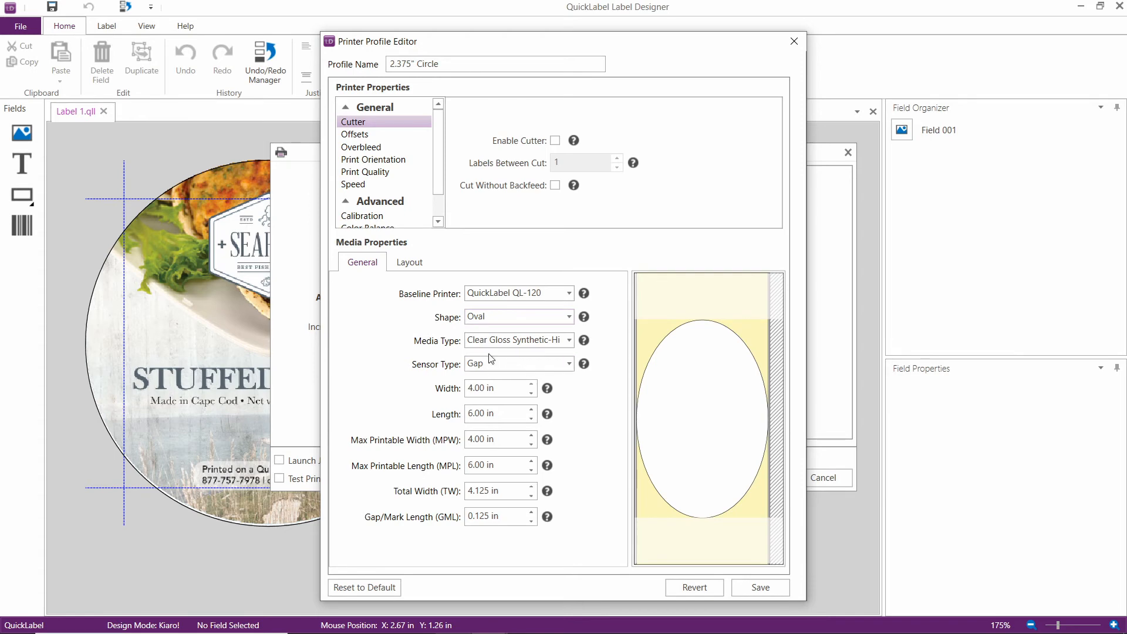
{"action": "left_click", "coordinate": [570, 341]}
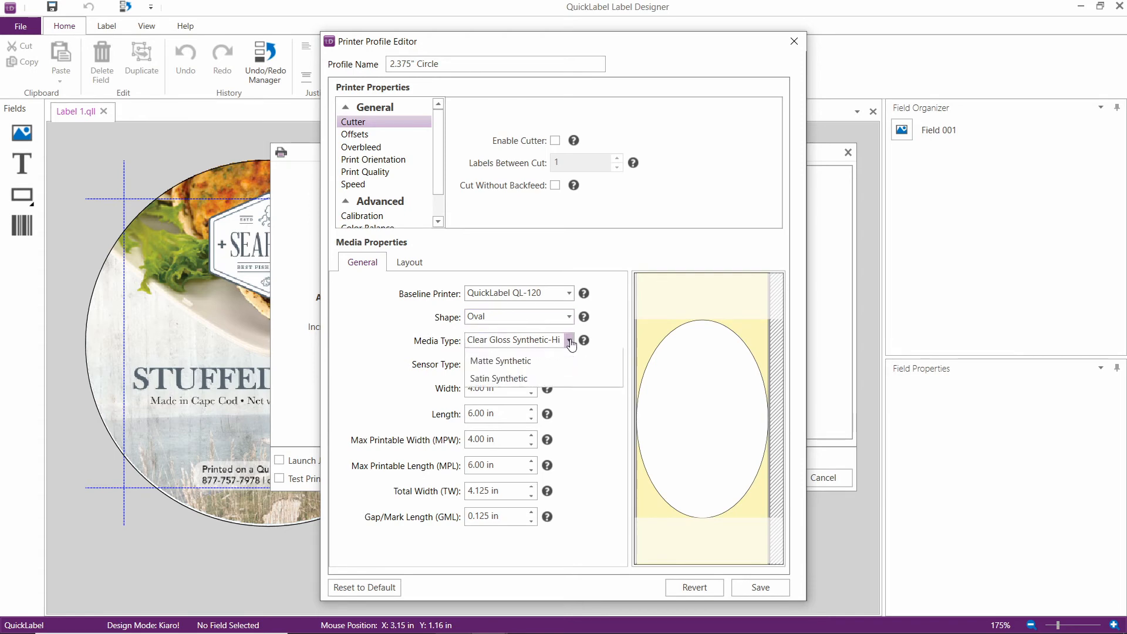
{"action": "left_click", "coordinate": [523, 391]}
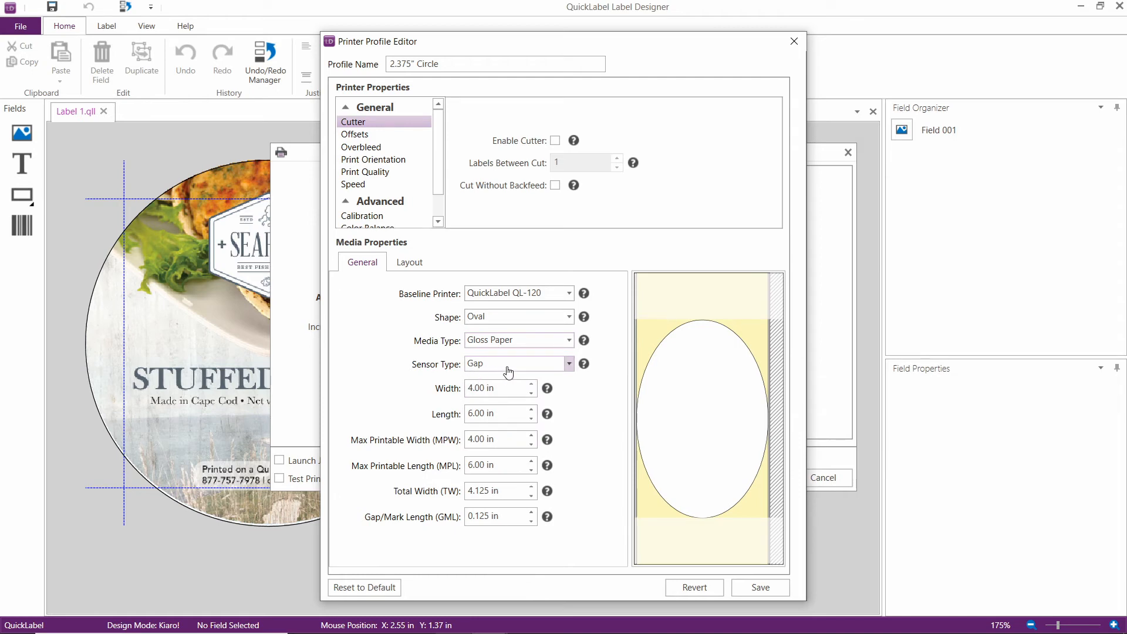
{"action": "left_click", "coordinate": [567, 365]}
{"action": "left_click", "coordinate": [539, 416]}
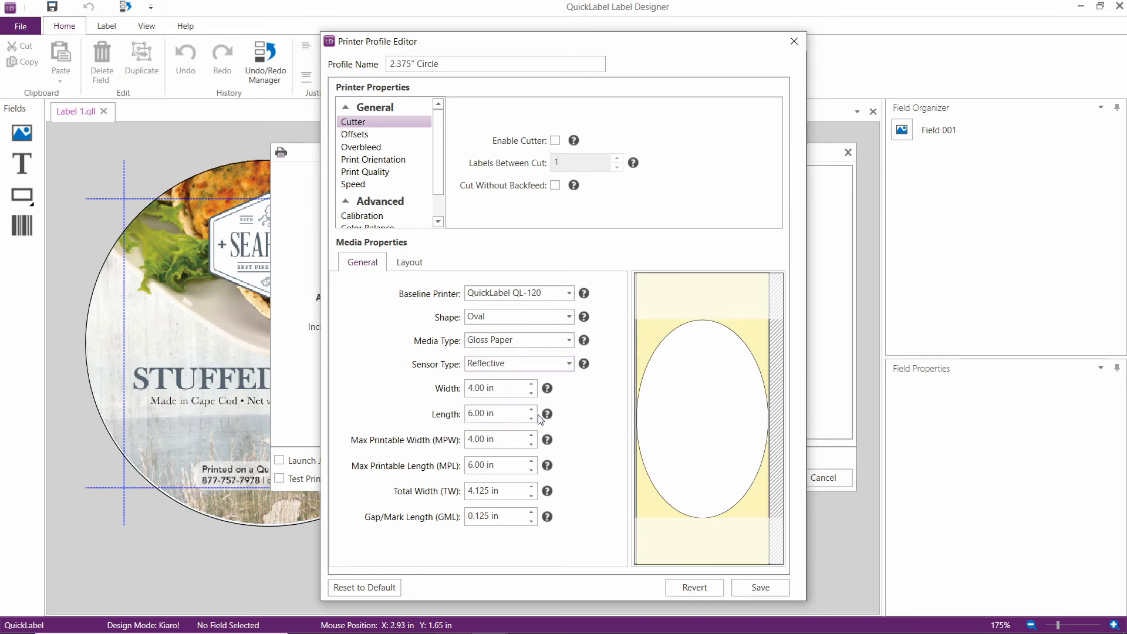
Set the media width and length to 2.375 in each.
{"action": "left_click", "coordinate": [486, 386]}
{"action": "left_click_drag", "start_coordinate": [504, 386], "coordinate": [446, 382]}
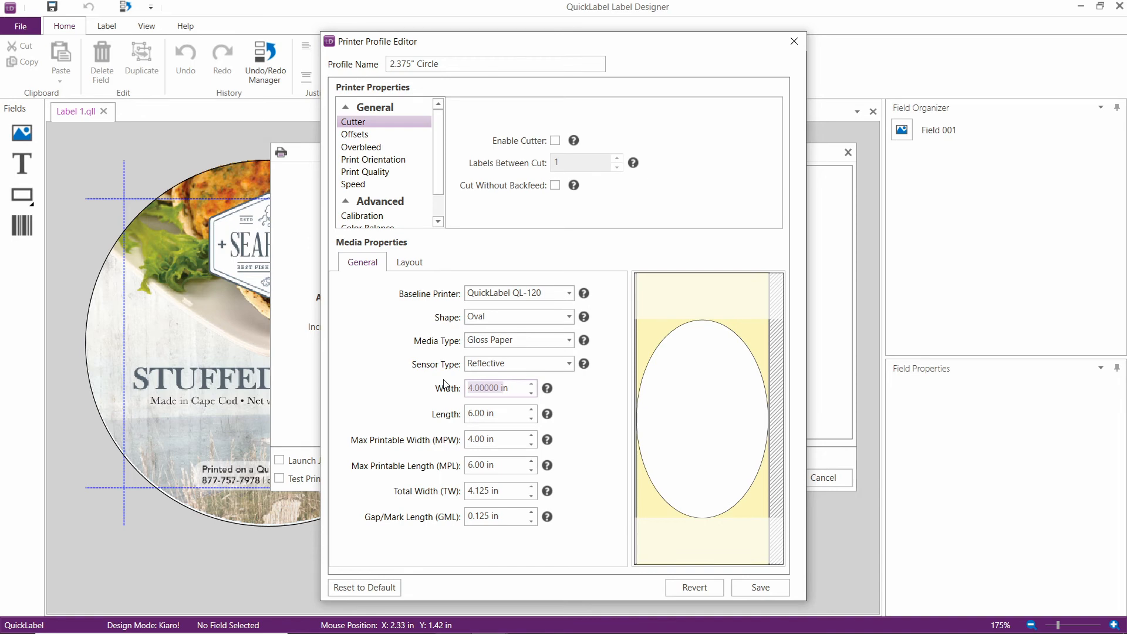
{"action": "type", "text": "2.375"}
{"action": "double_click", "coordinate": [490, 418]}
{"action": "type", "text": "2.375"}
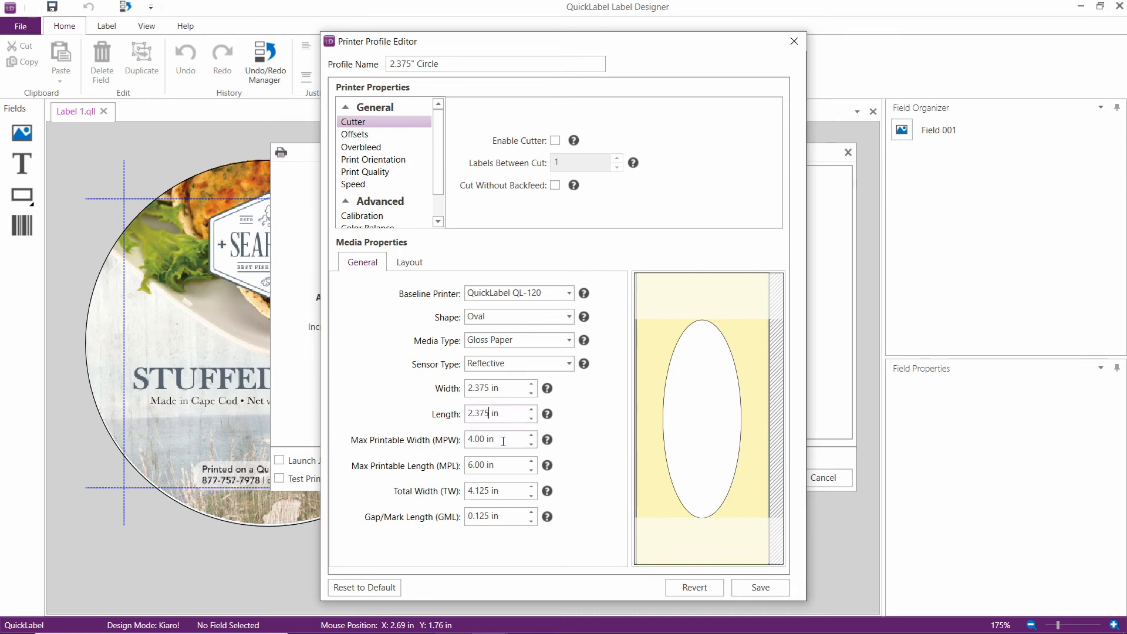
Set the maximum printable width to 2.375 in and the maximum printable length to 2.461 in.
{"action": "left_click", "coordinate": [499, 440]}
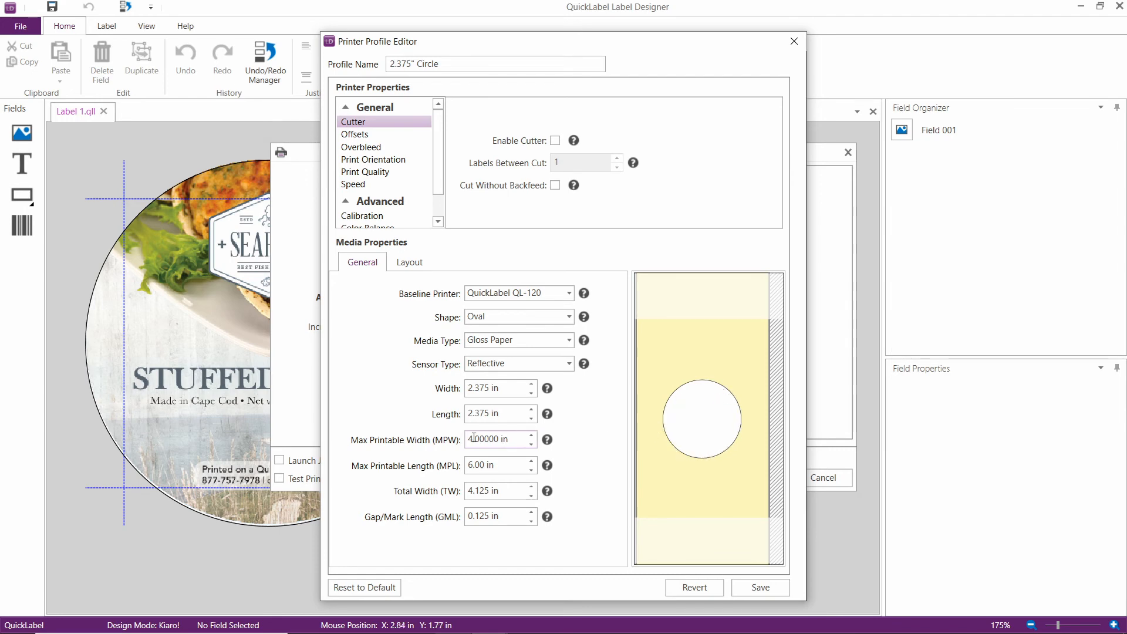
{"action": "double_click", "coordinate": [500, 442]}
{"action": "type", "text": "2.375"}
{"action": "double_click", "coordinate": [497, 464]}
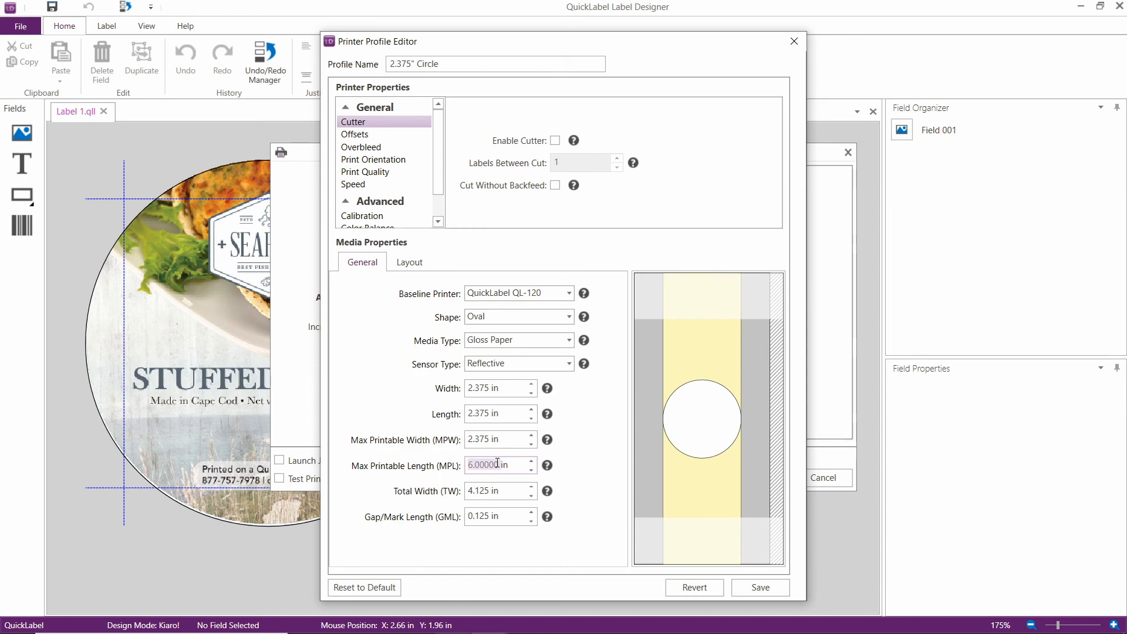
{"action": "type", "text": "2.461"}
Set the media's total width to 2.5 in and save the printer profile.
{"action": "double_click", "coordinate": [501, 491]}
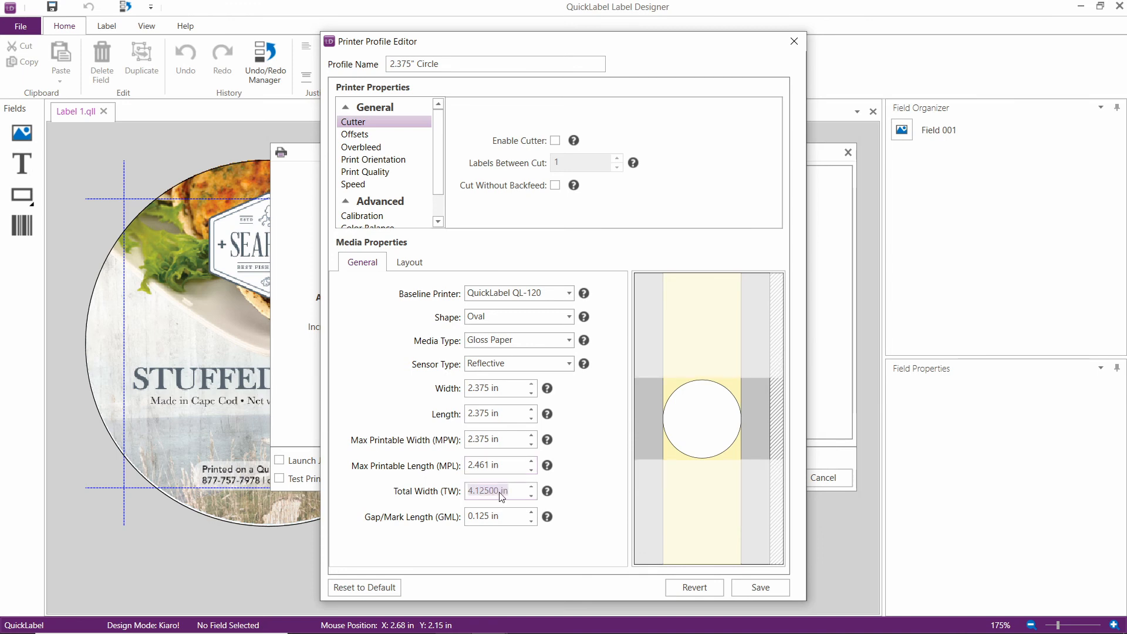
{"action": "type", "text": "2"}
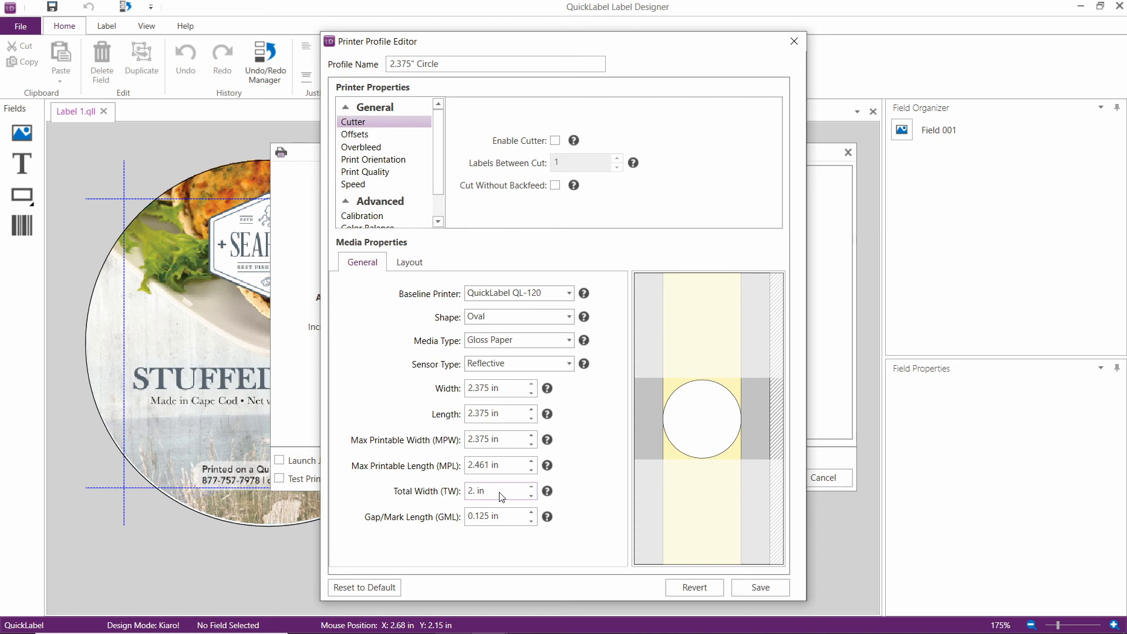
{"action": "type", "text": ".5"}
{"action": "left_click", "coordinate": [506, 516]}
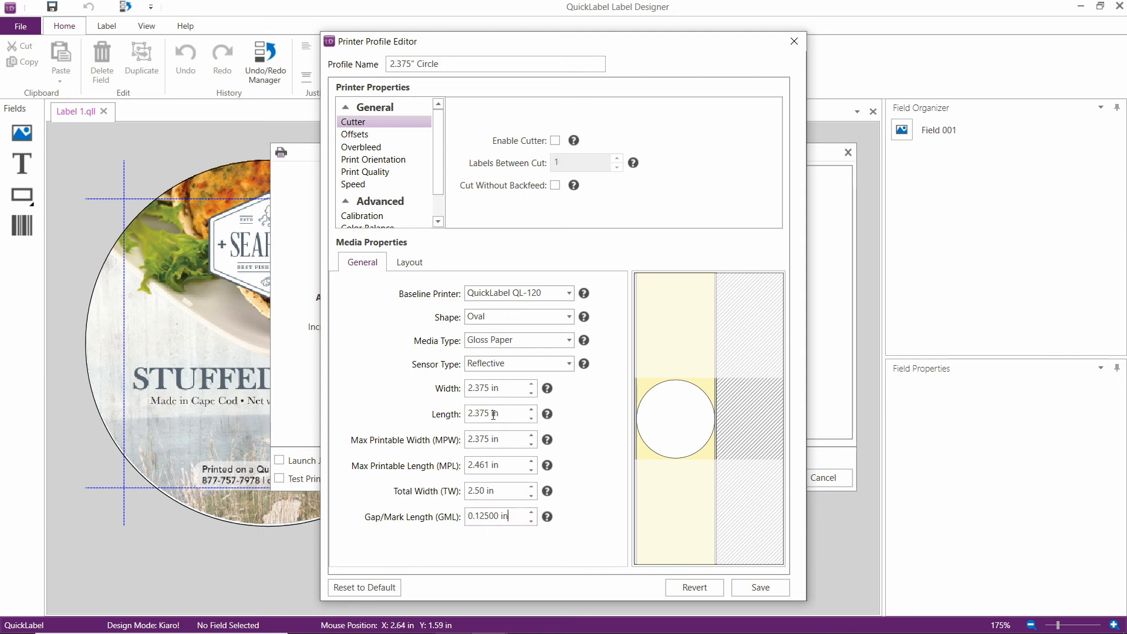
{"action": "left_click", "coordinate": [762, 587]}
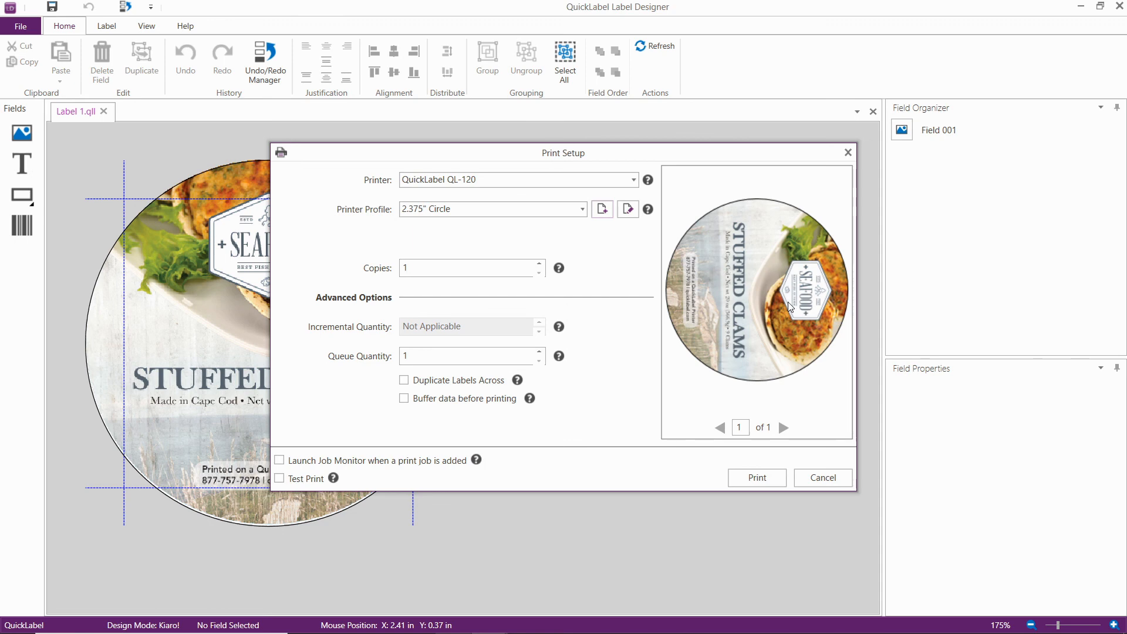
Set the number of copies to 12 in the print setup.
{"action": "left_click", "coordinate": [404, 269]}
{"action": "type", "text": "2"}
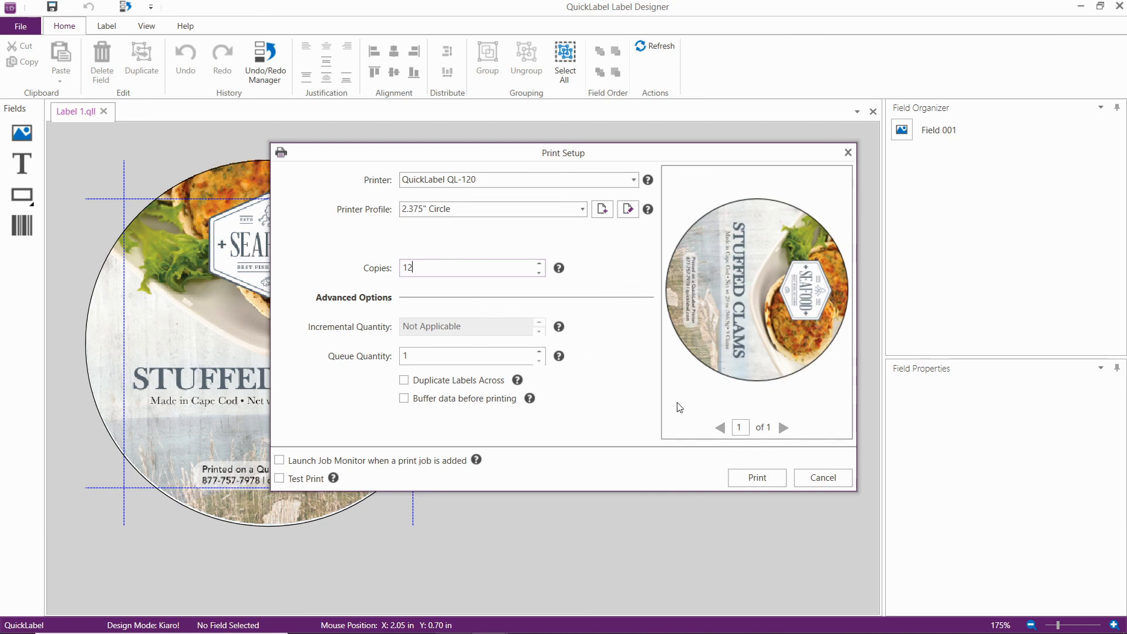